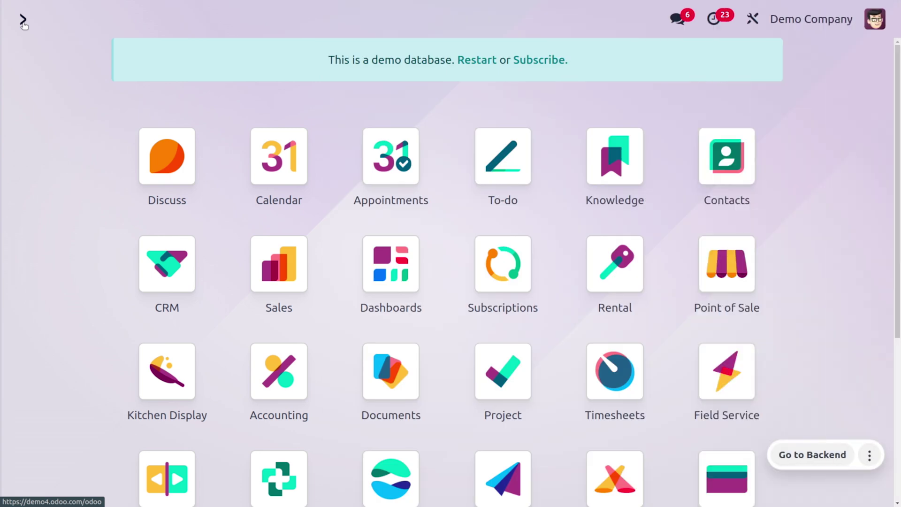
# Step: Open Sales products with 'prdu' in list view, tick Acoustic Bloc Screens and open Actions
pyautogui.write('pr')
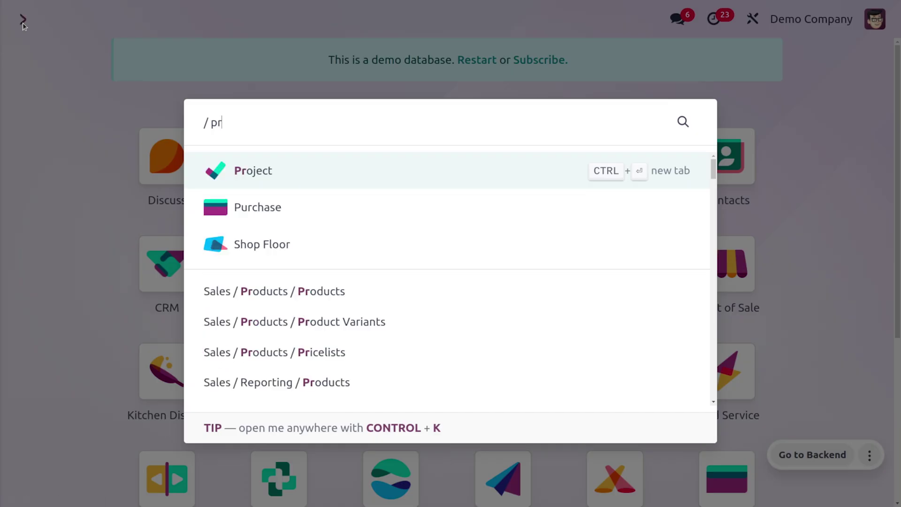
pyautogui.write('du')
pyautogui.press('Return')
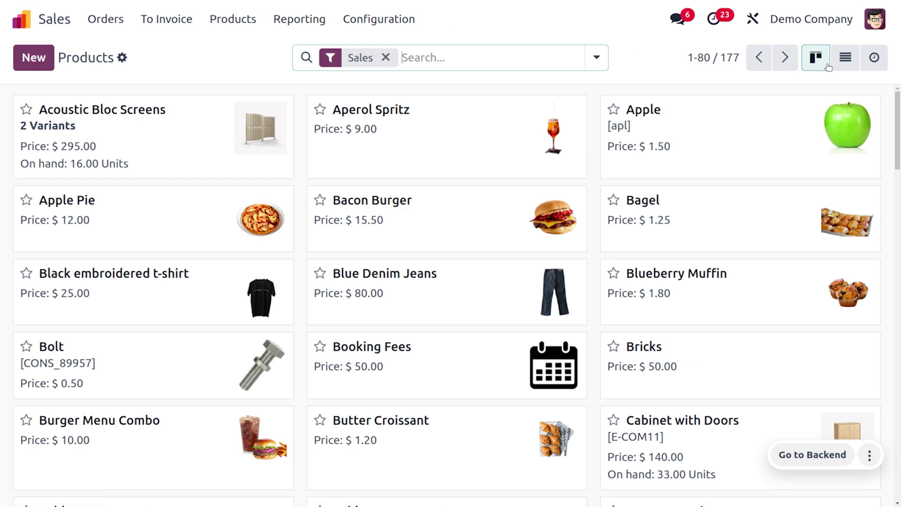
pyautogui.click(852, 67)
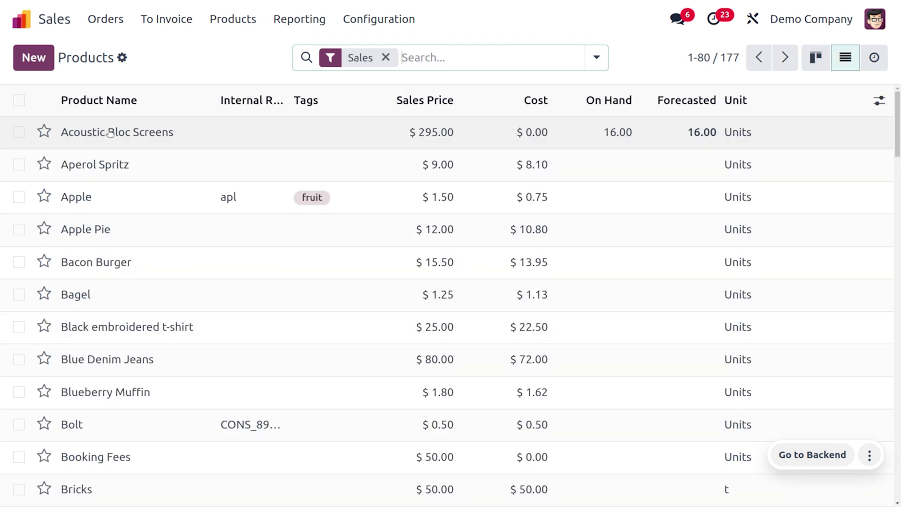
pyautogui.click(19, 132)
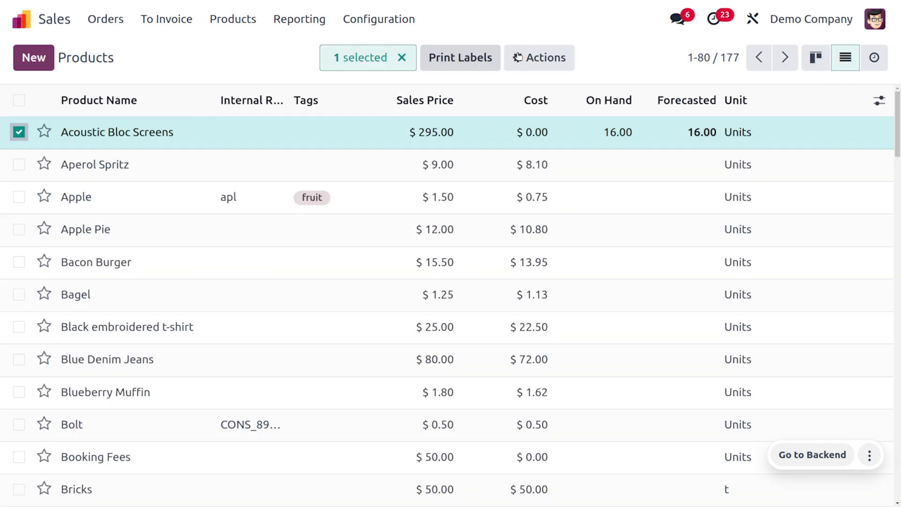
pyautogui.click(567, 57)
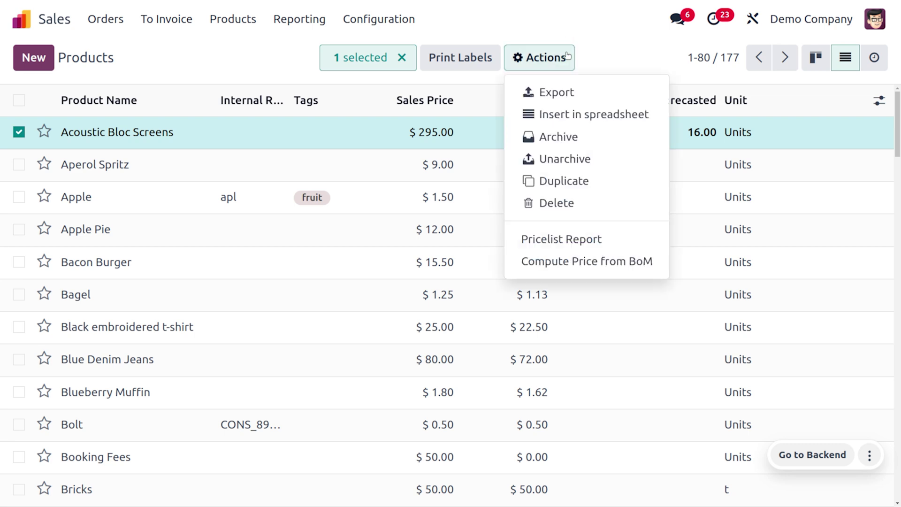
# Step: Export the ticked product to an XLSX file using the saved Product export template
pyautogui.click(574, 92)
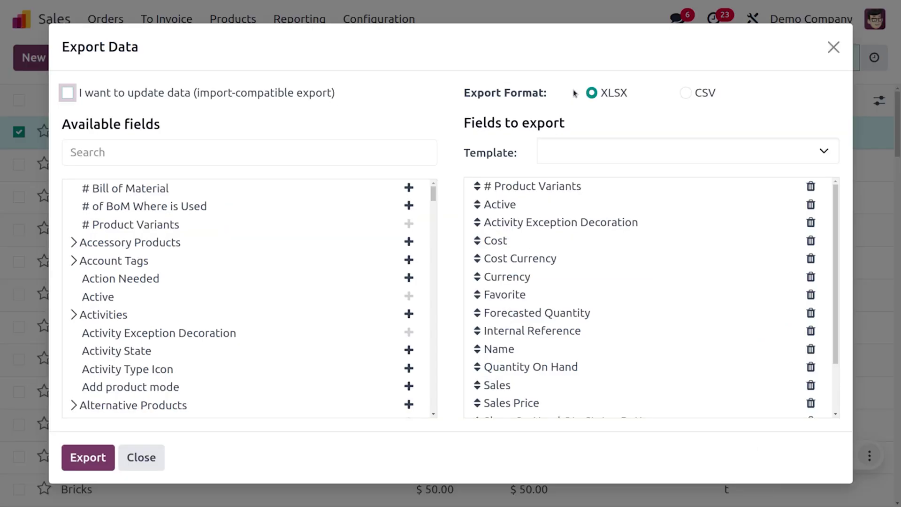
pyautogui.click(598, 152)
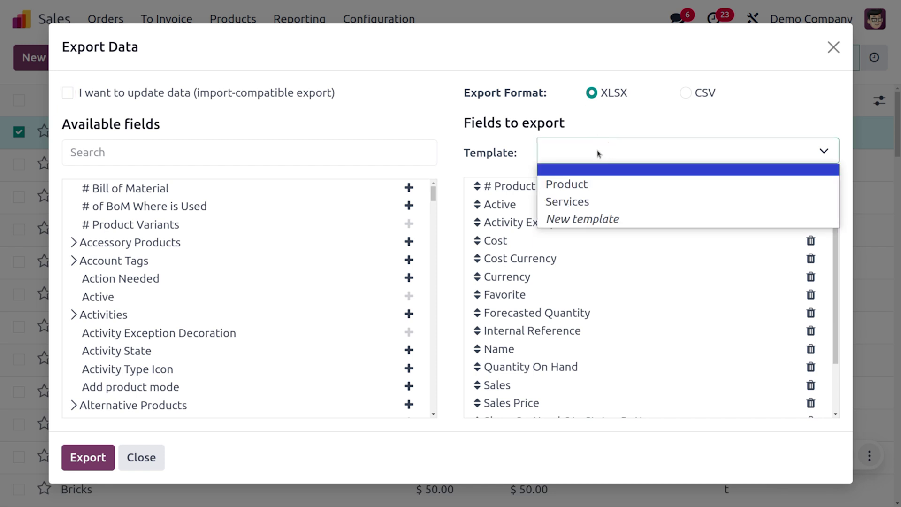
pyautogui.click(589, 184)
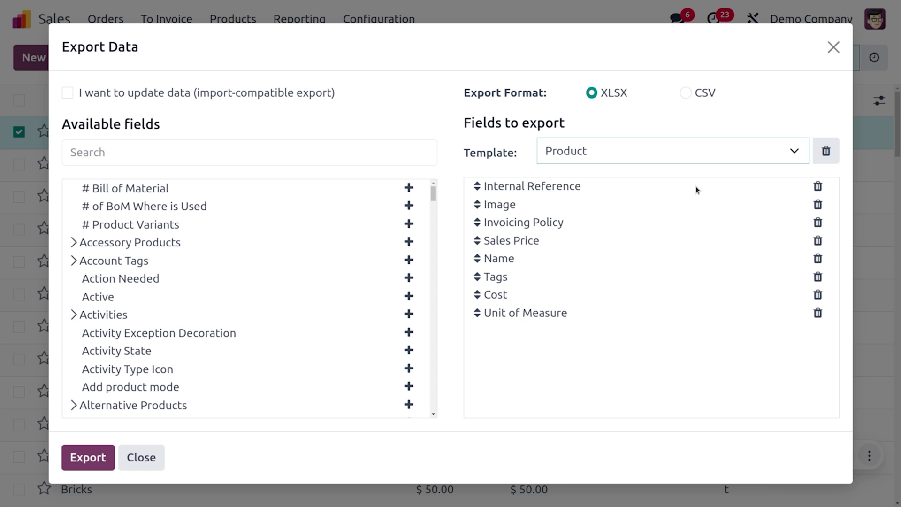
pyautogui.click(95, 459)
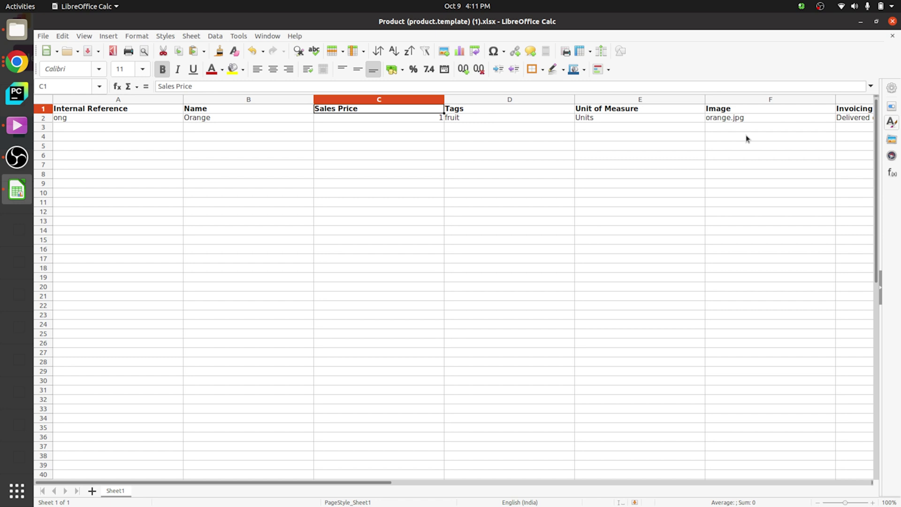
# Step: Check the Orange row's orange.jpg, Invoicing Policy and Cost cells, then return to Odoo
pyautogui.click(804, 121)
pyautogui.press('Right')
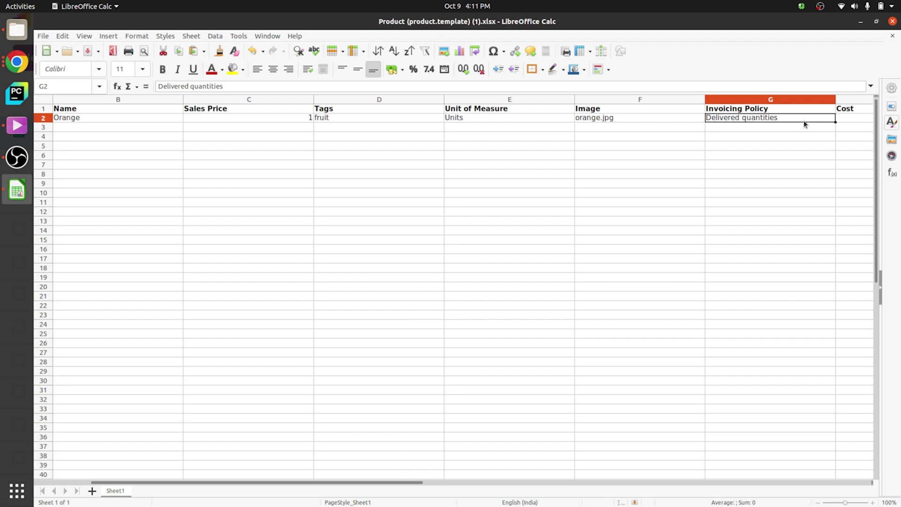
pyautogui.press('Right')
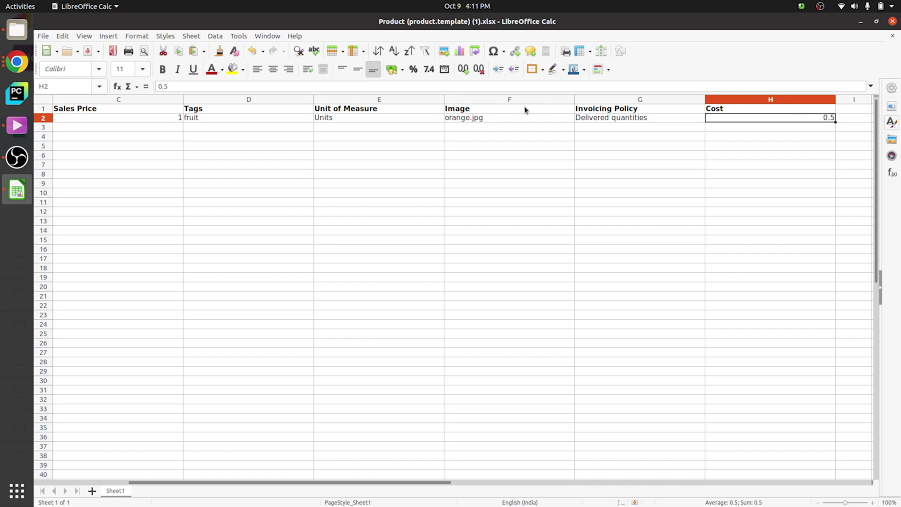
pyautogui.hotkey('alt', 'Tab')
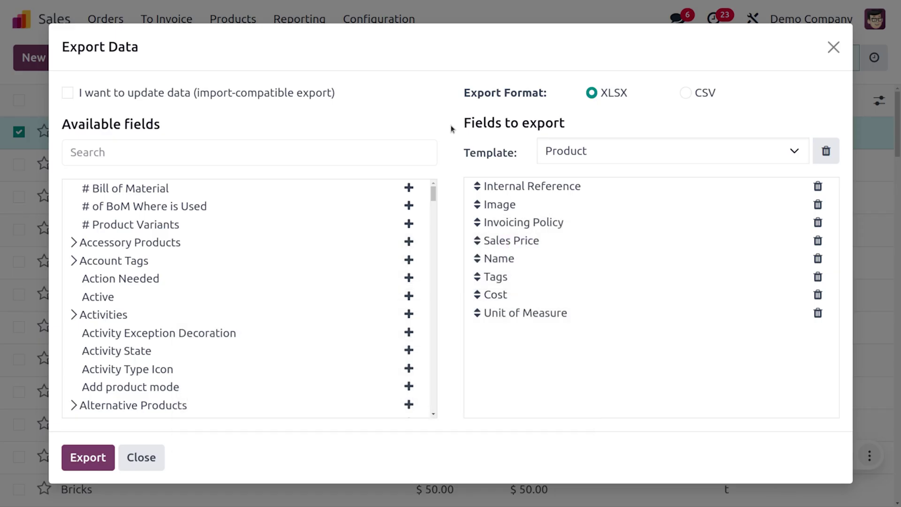
# Step: Close the export, clear the selection and load 'Product (product.template) (1).xlsx' into the product import
pyautogui.click(141, 457)
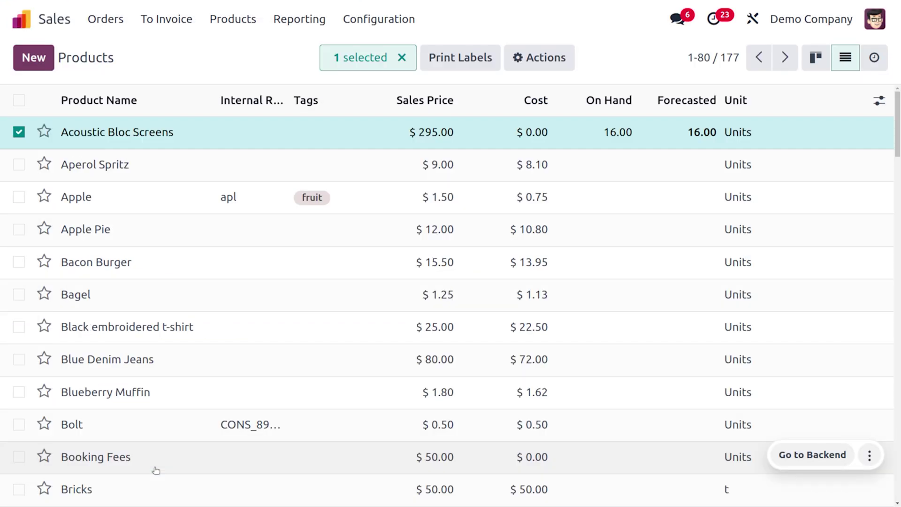
pyautogui.click(21, 135)
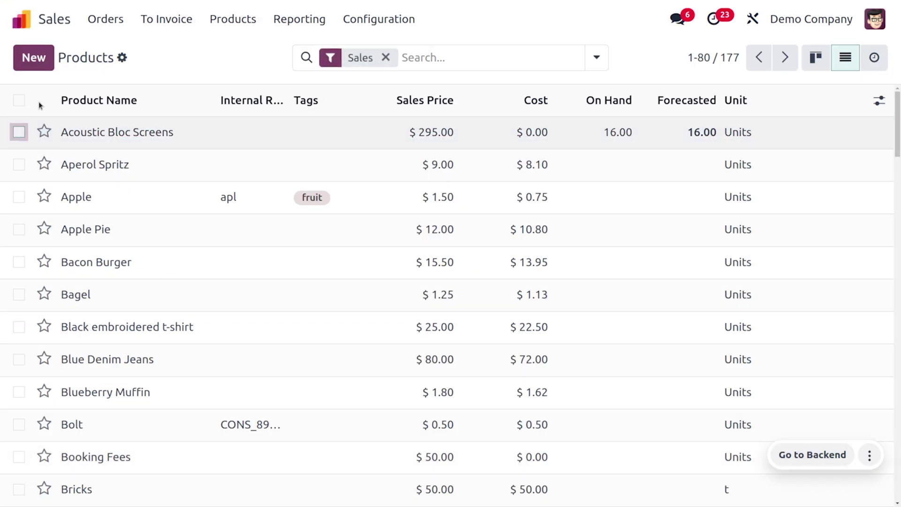
pyautogui.click(122, 58)
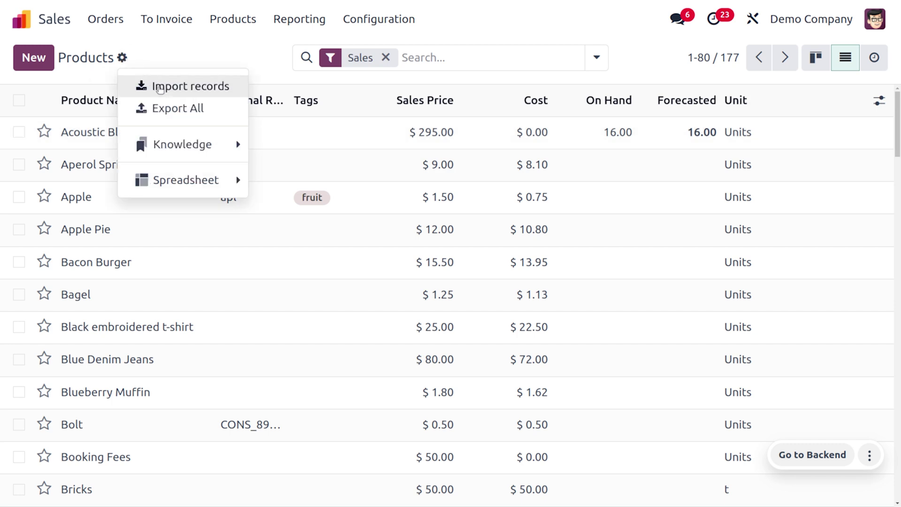
pyautogui.click(159, 90)
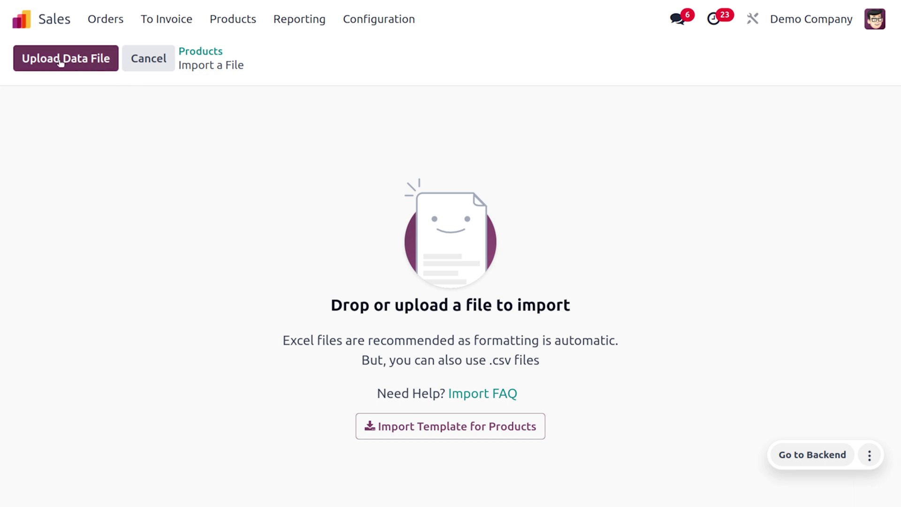
pyautogui.click(61, 63)
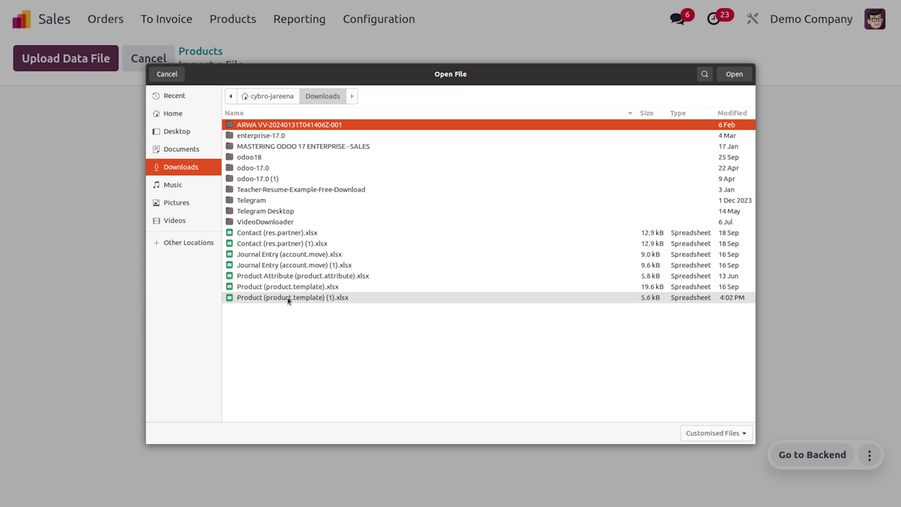
pyautogui.click(288, 299)
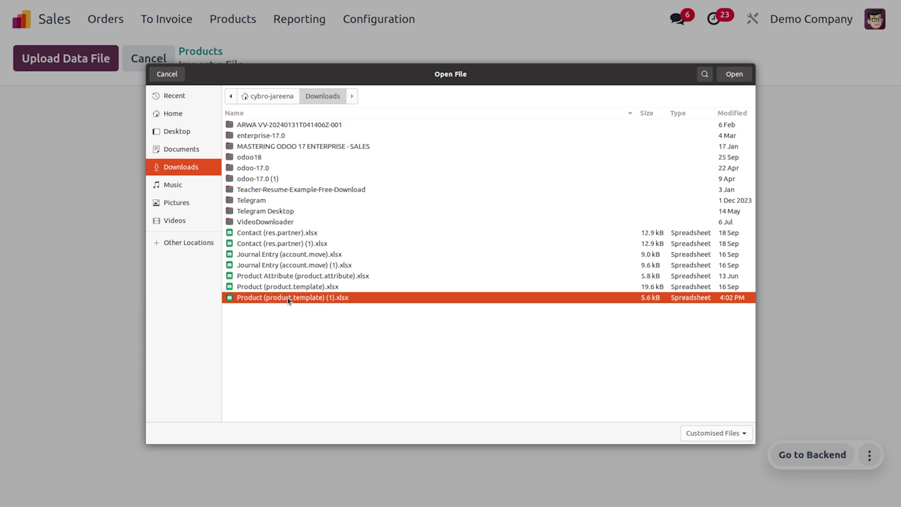
pyautogui.click(734, 73)
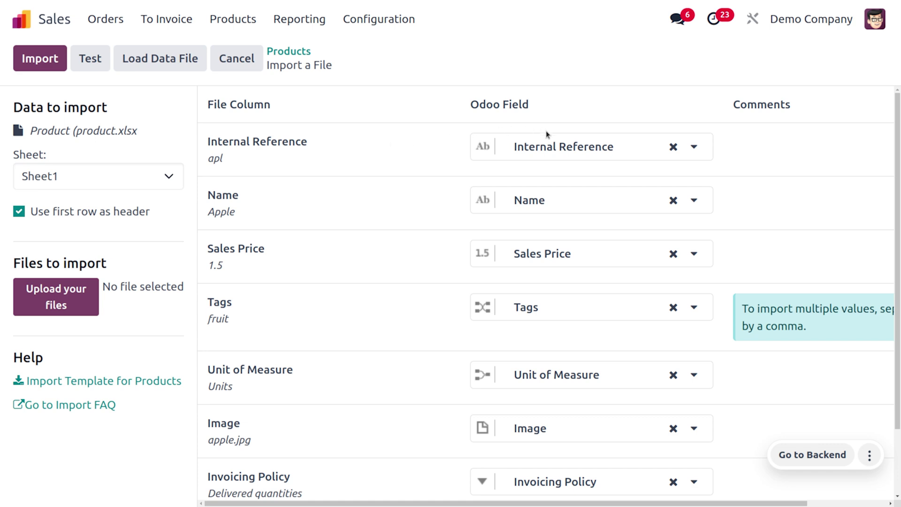
# Step: Attach orange.jpg from the Downloads folder as the import's image file
pyautogui.scroll(-2, 570, 206)
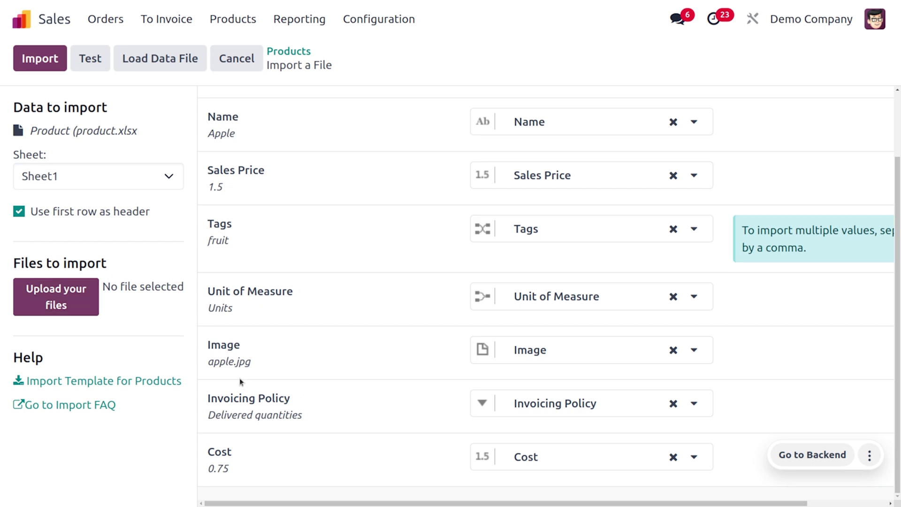
pyautogui.click(55, 305)
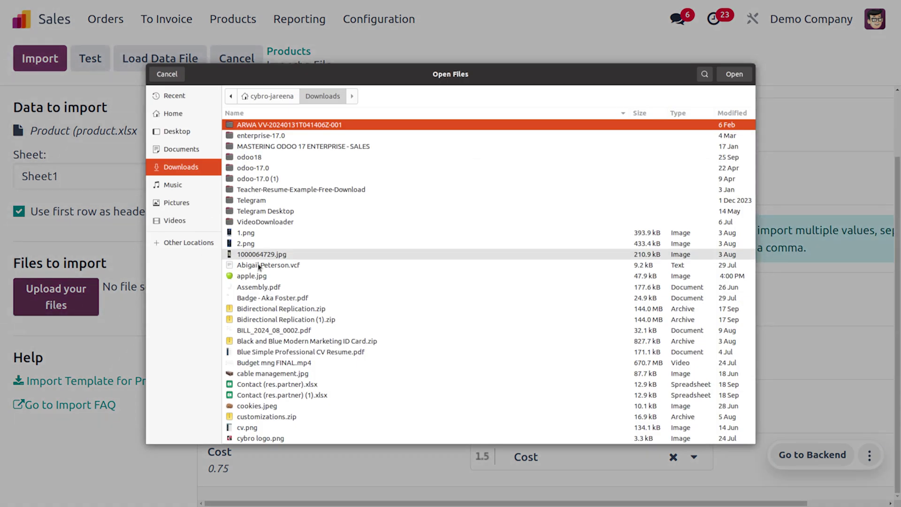
pyautogui.scroll(-10, 287, 334)
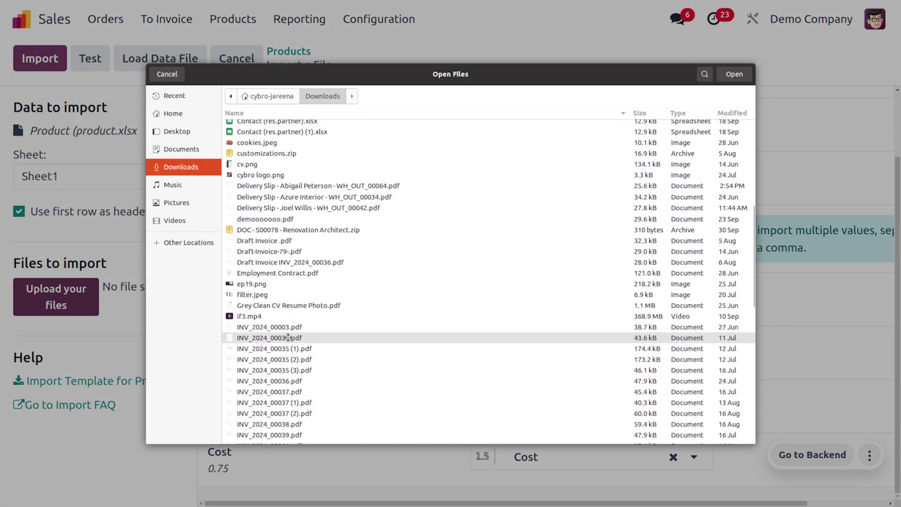
pyautogui.scroll(-8, 287, 337)
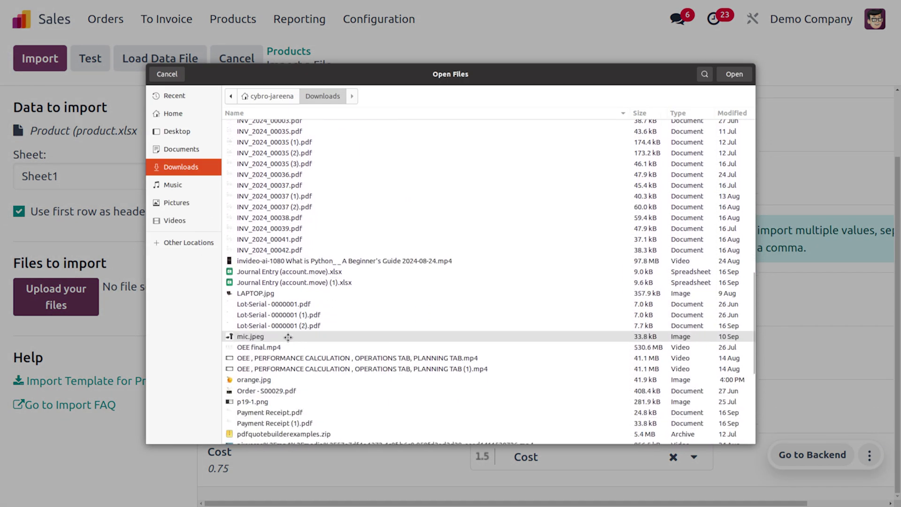
pyautogui.click(273, 380)
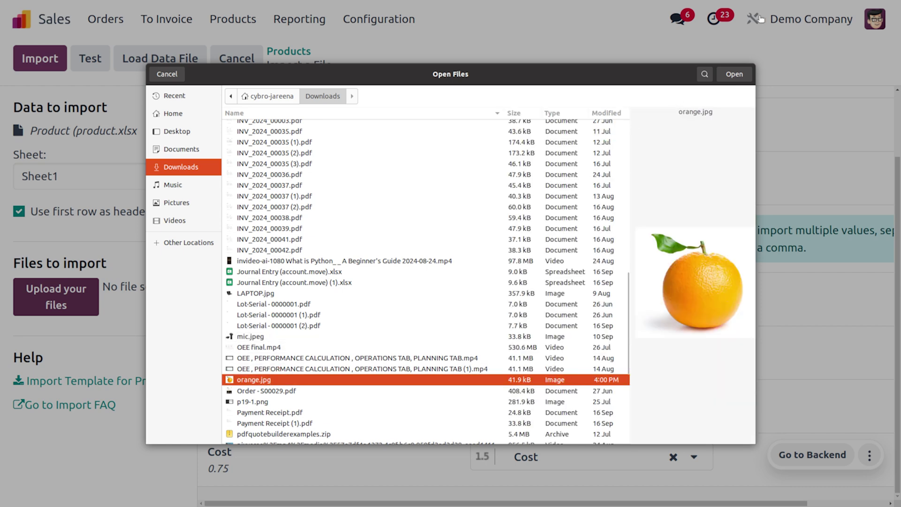
pyautogui.click(735, 73)
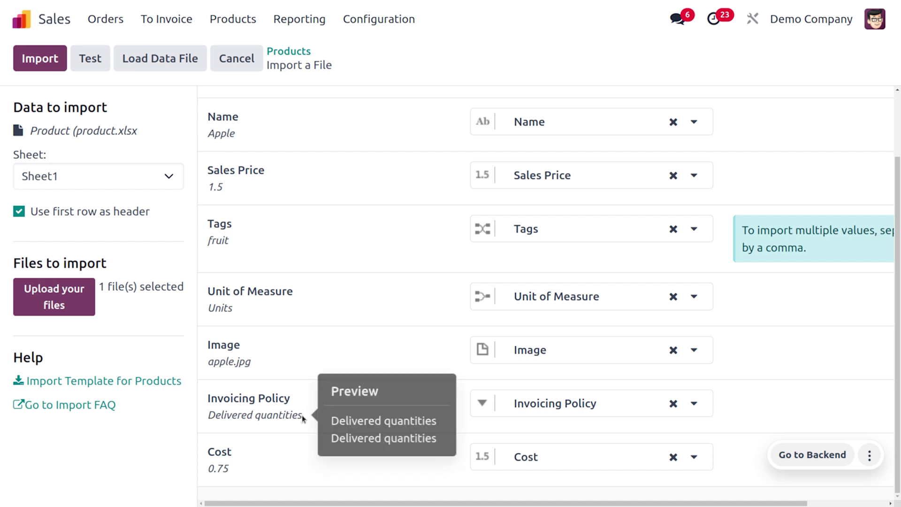
# Step: Test the import as valid, then import it, bringing the product count to 178
pyautogui.click(90, 66)
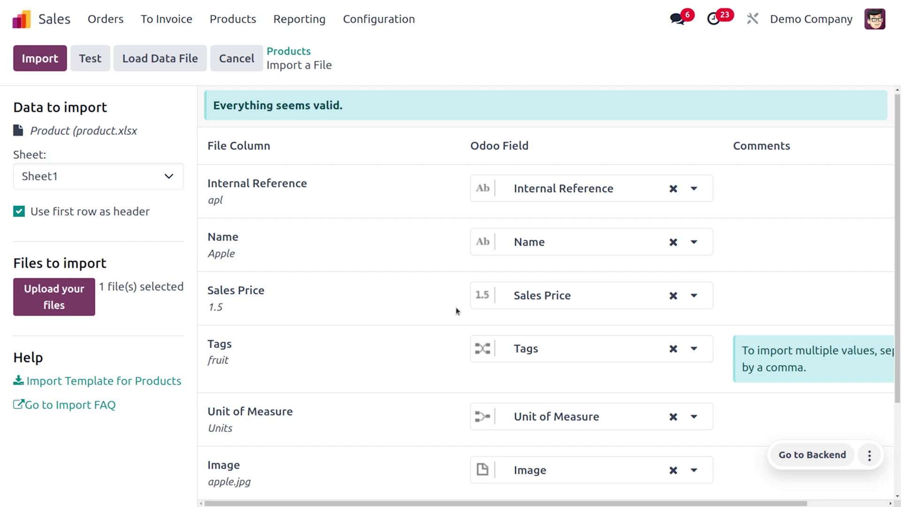
pyautogui.click(42, 69)
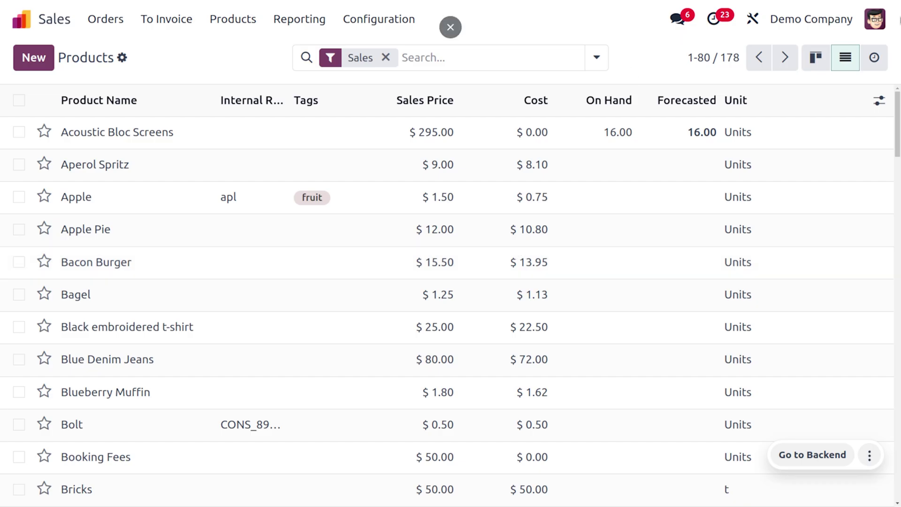
# Step: In kanban view, search all products for 'orange' without the Sales filter and open the Orange card
pyautogui.click(816, 57)
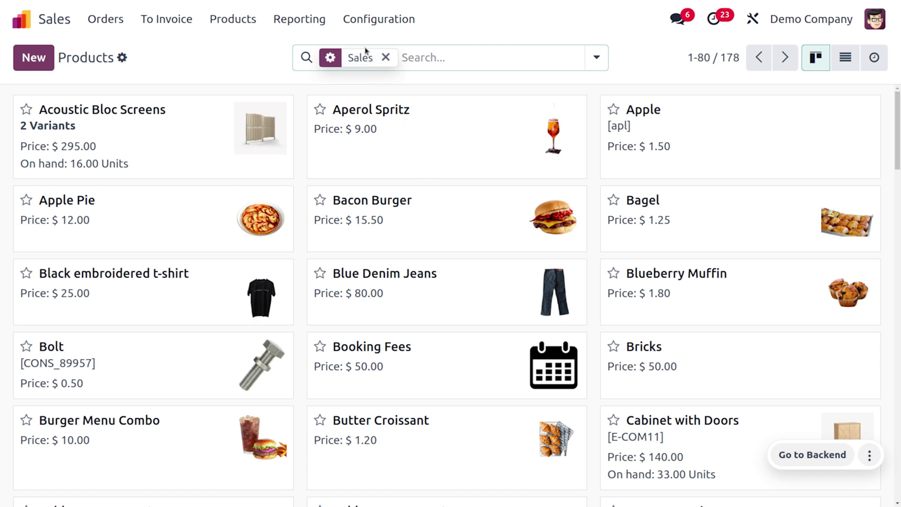
pyautogui.click(384, 57)
pyautogui.write('orange')
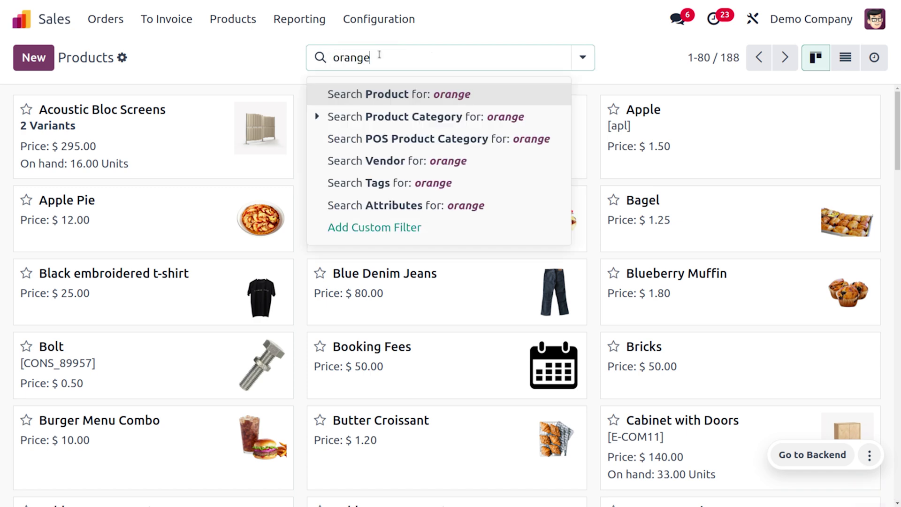
pyautogui.press('Return')
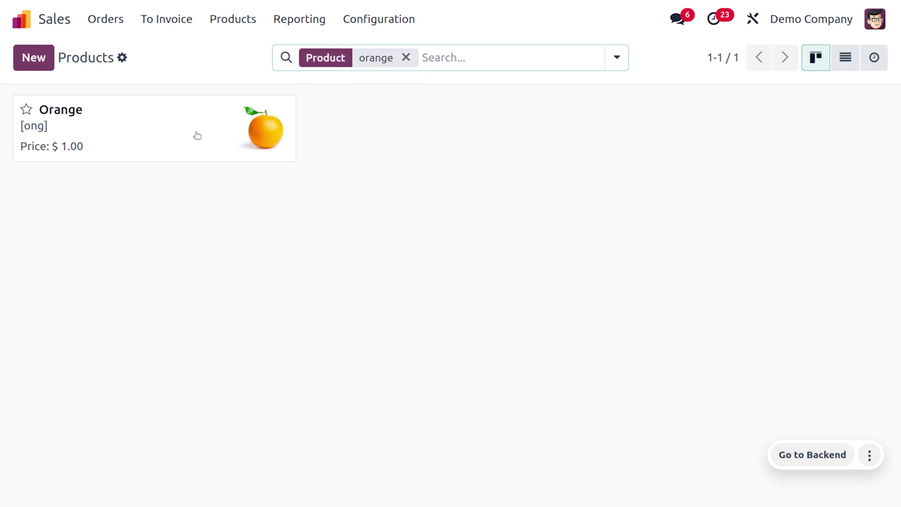
pyautogui.click(211, 129)
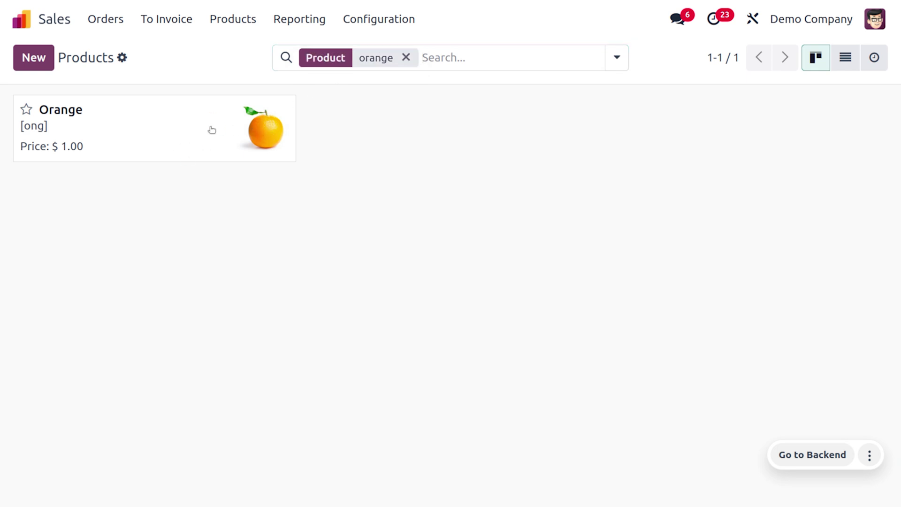